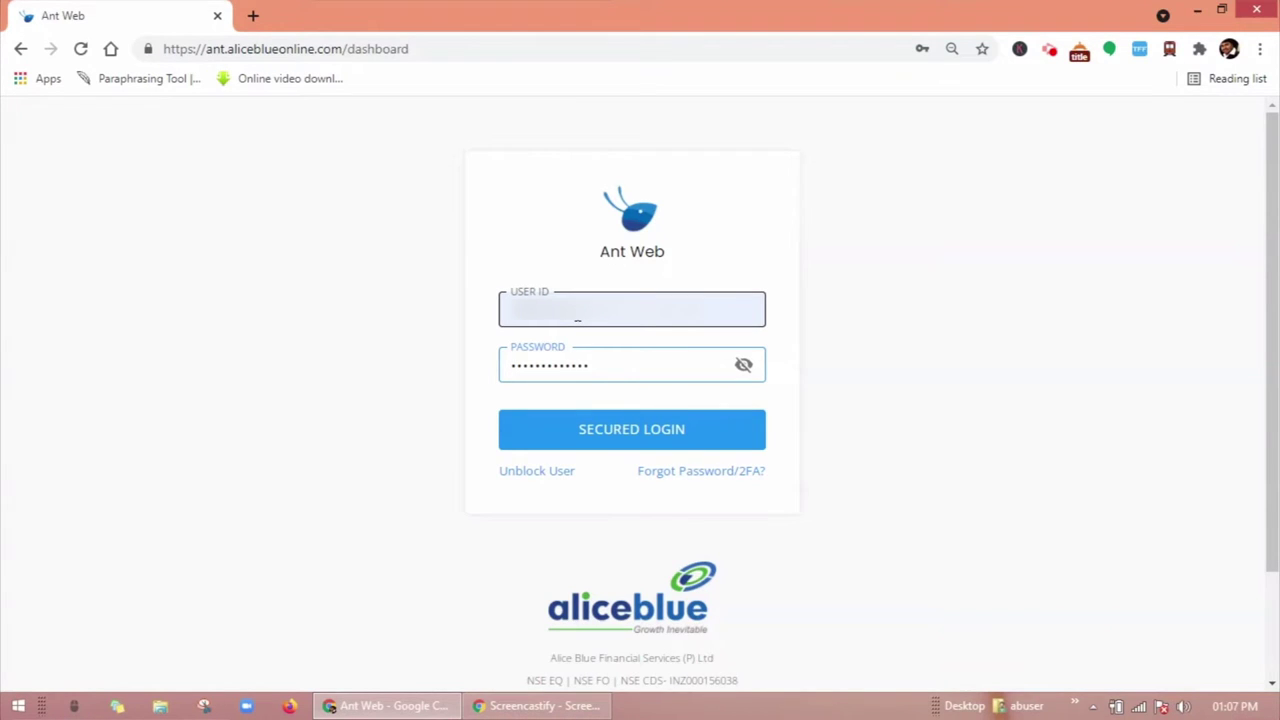
Log in securely, decline the browser's password update, and pass the year-of-birth check
left_click(640, 431)
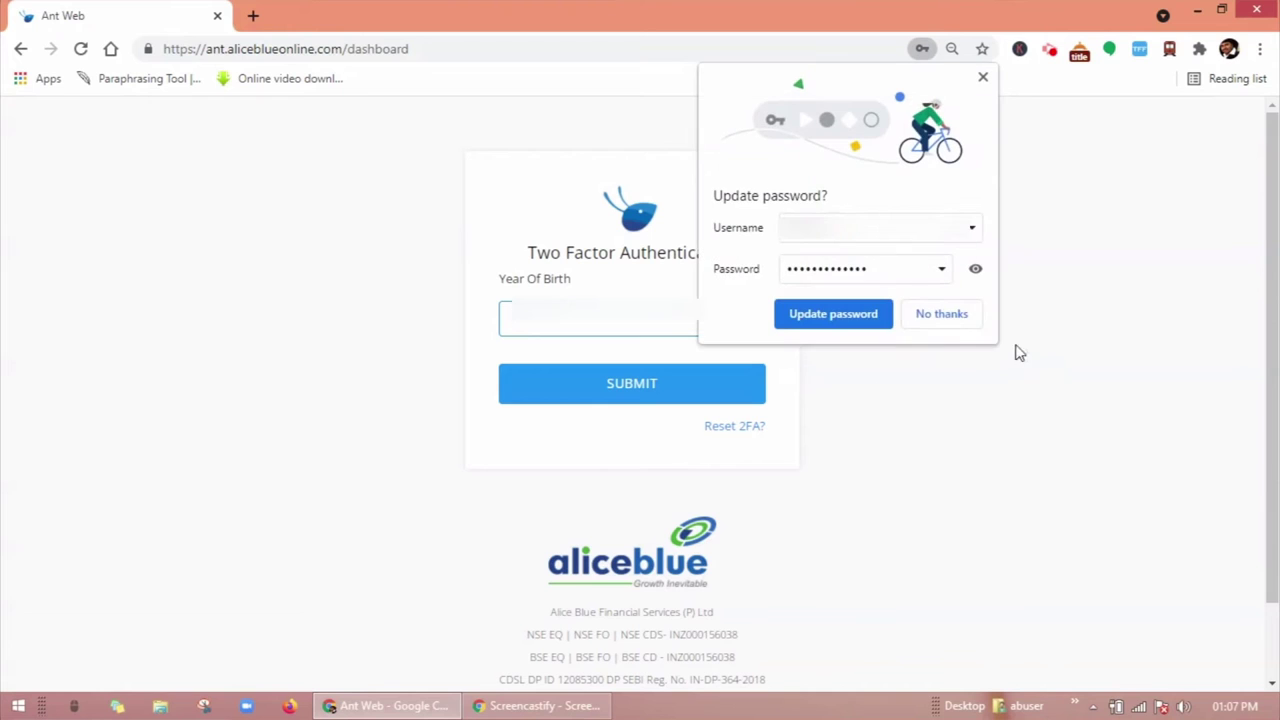
left_click(942, 314)
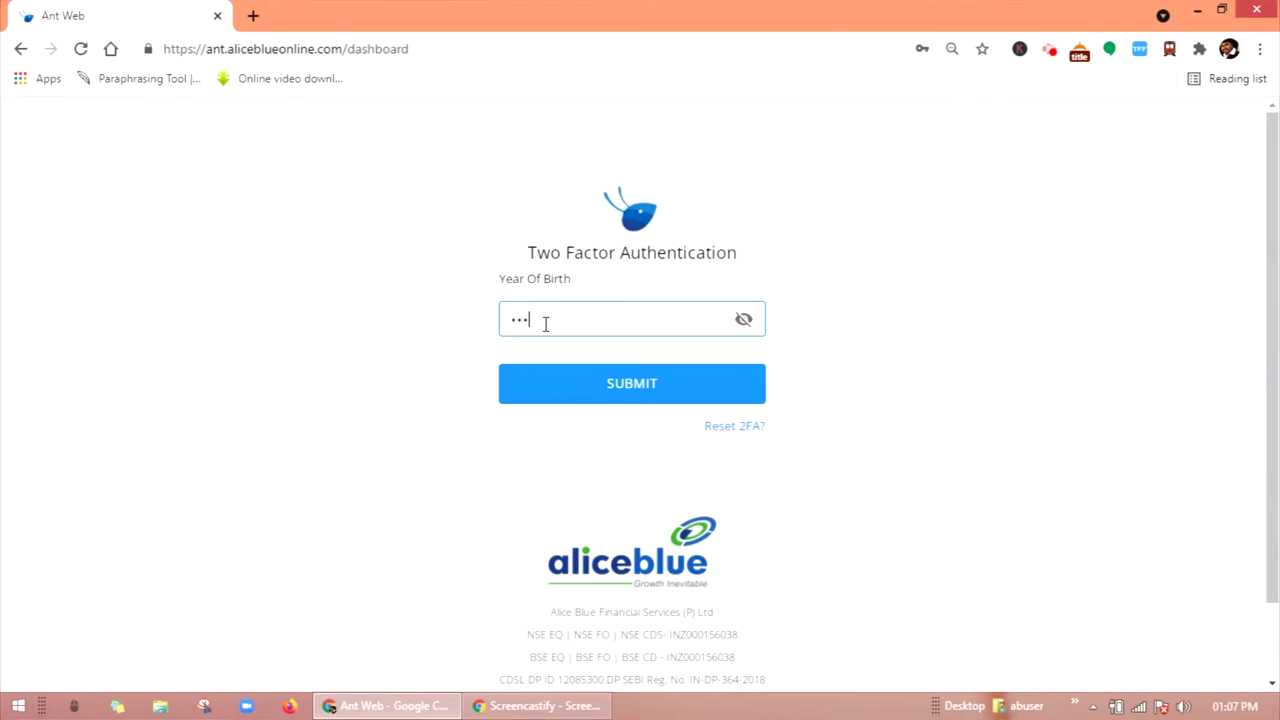
left_click(640, 397)
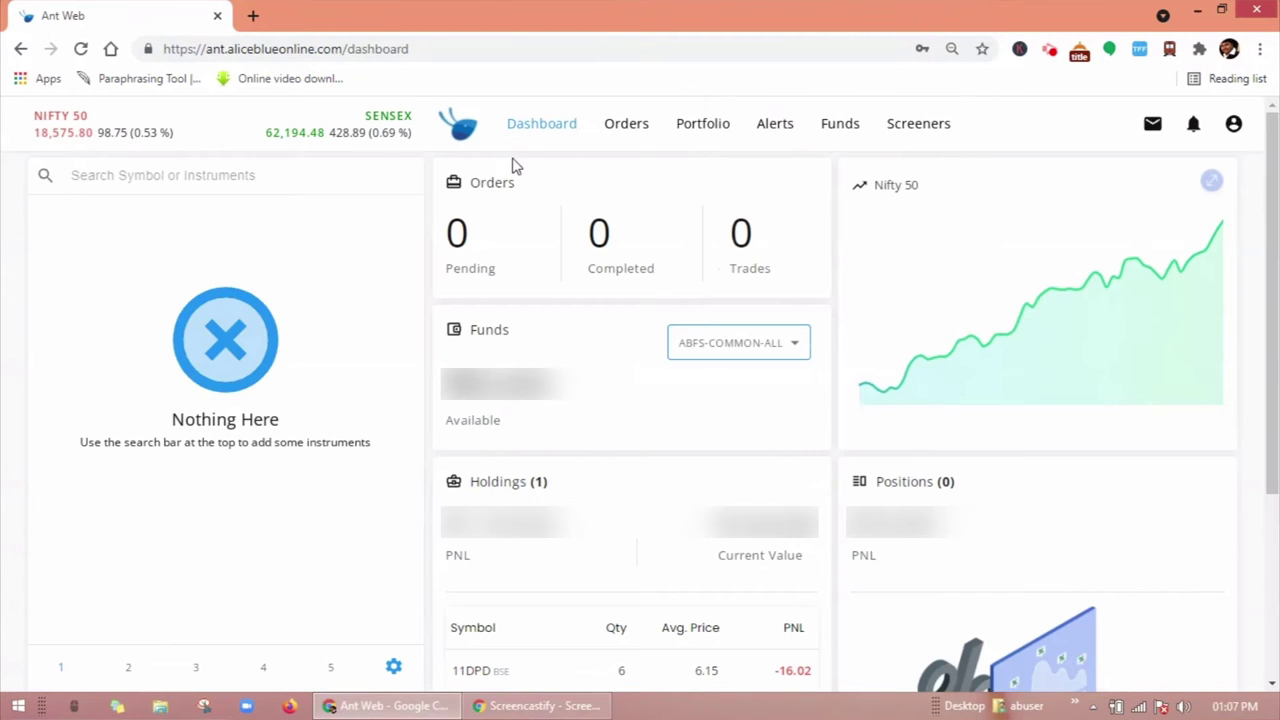
Open the EQ SIP investment link from the account's Links page in a new tab
left_click(1236, 130)
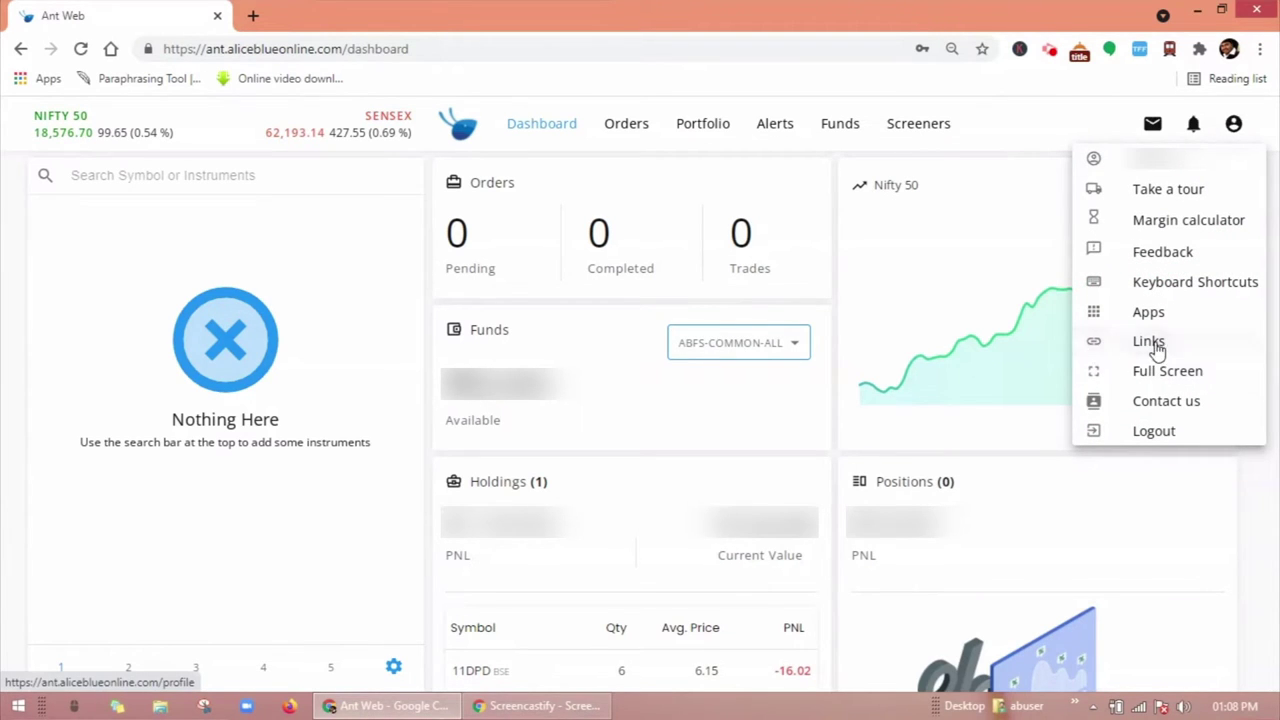
left_click(1148, 345)
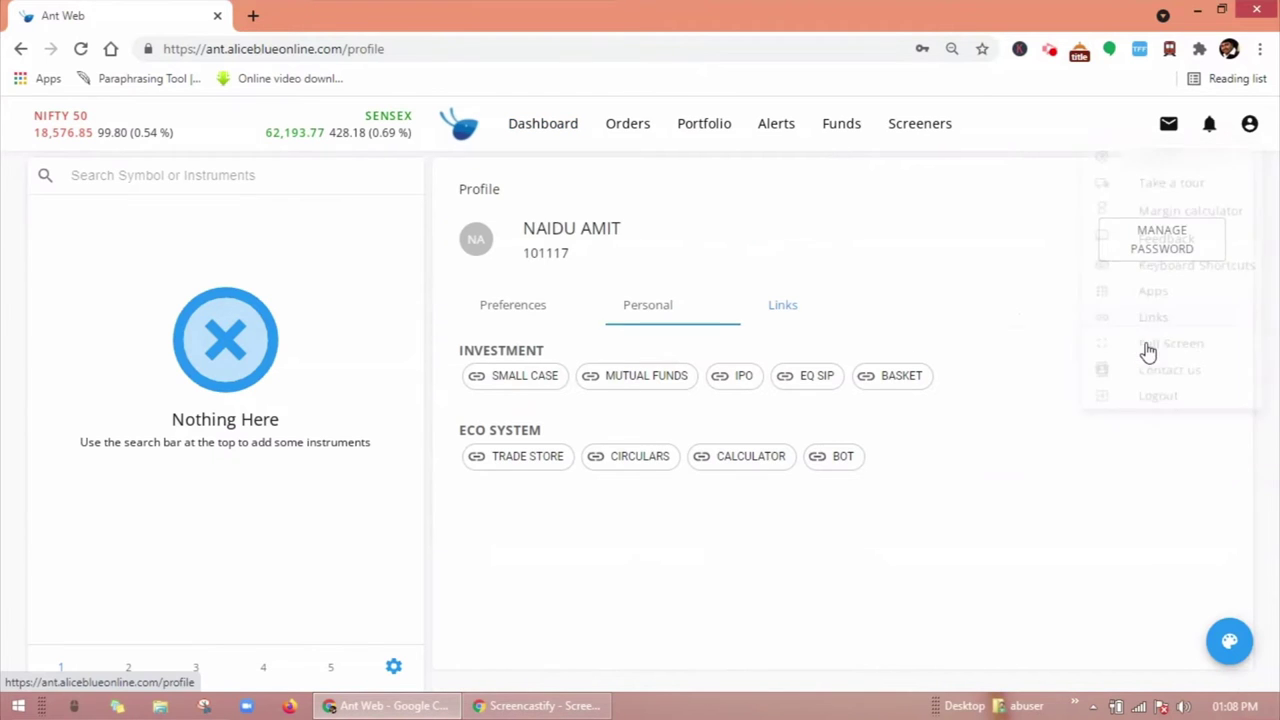
left_click(800, 377)
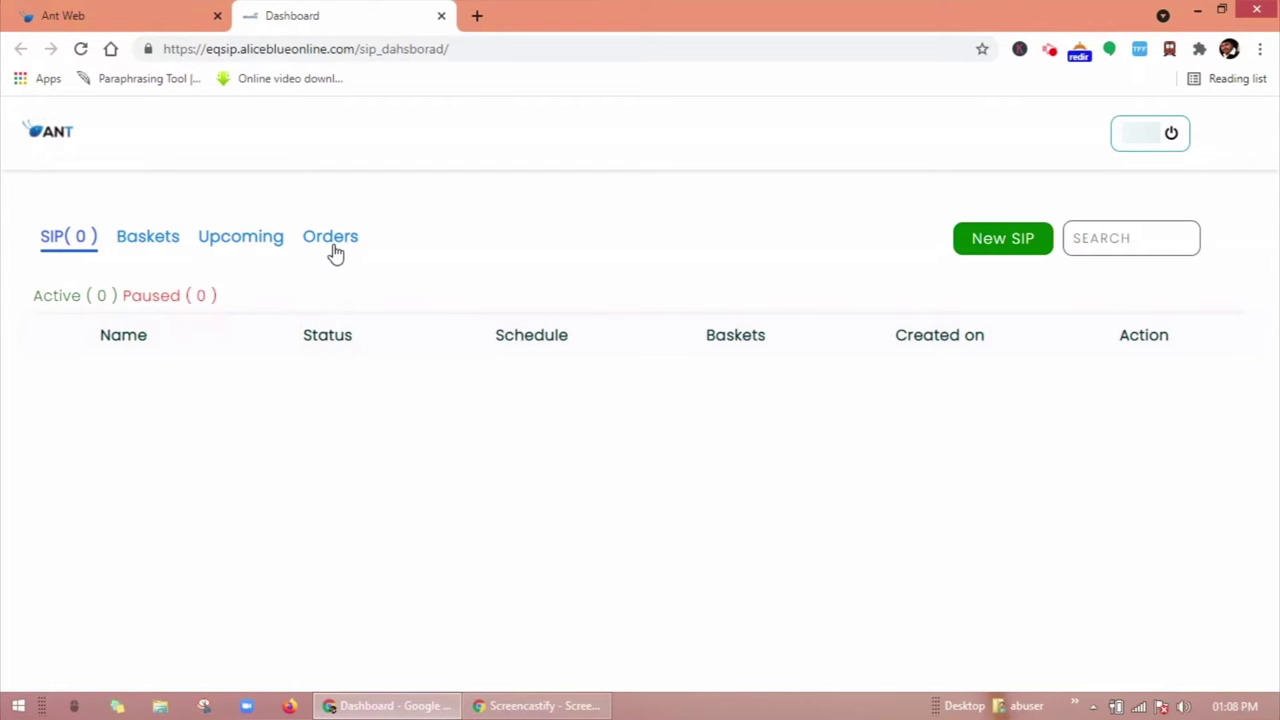
Show the Baskets list with the active BEES BASKET(D) holding 4 instruments
left_click(148, 242)
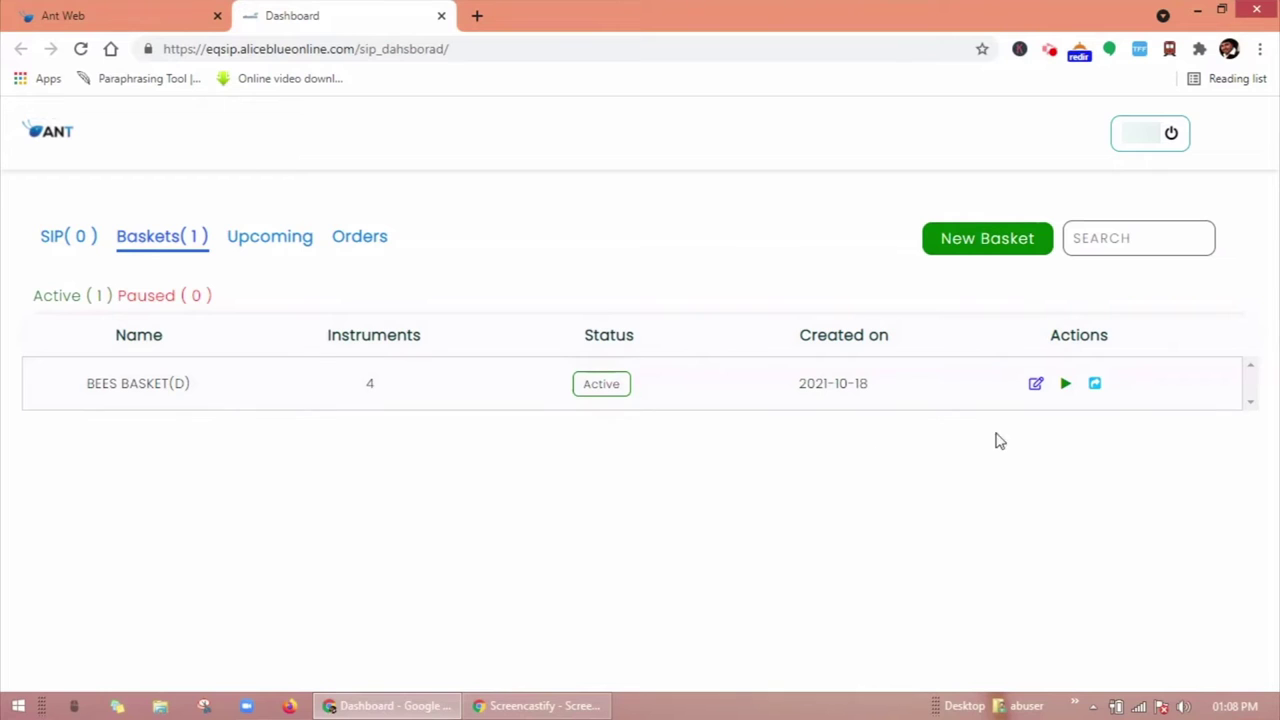
left_click(1000, 240)
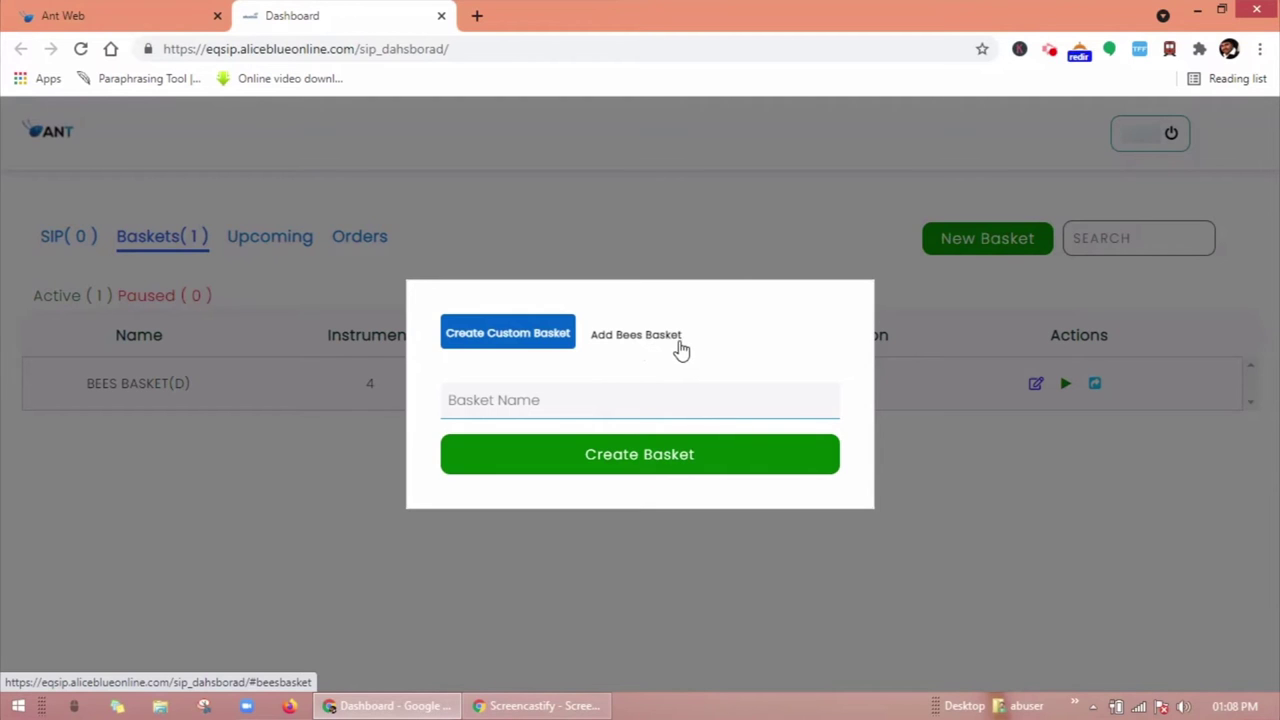
left_click(638, 336)
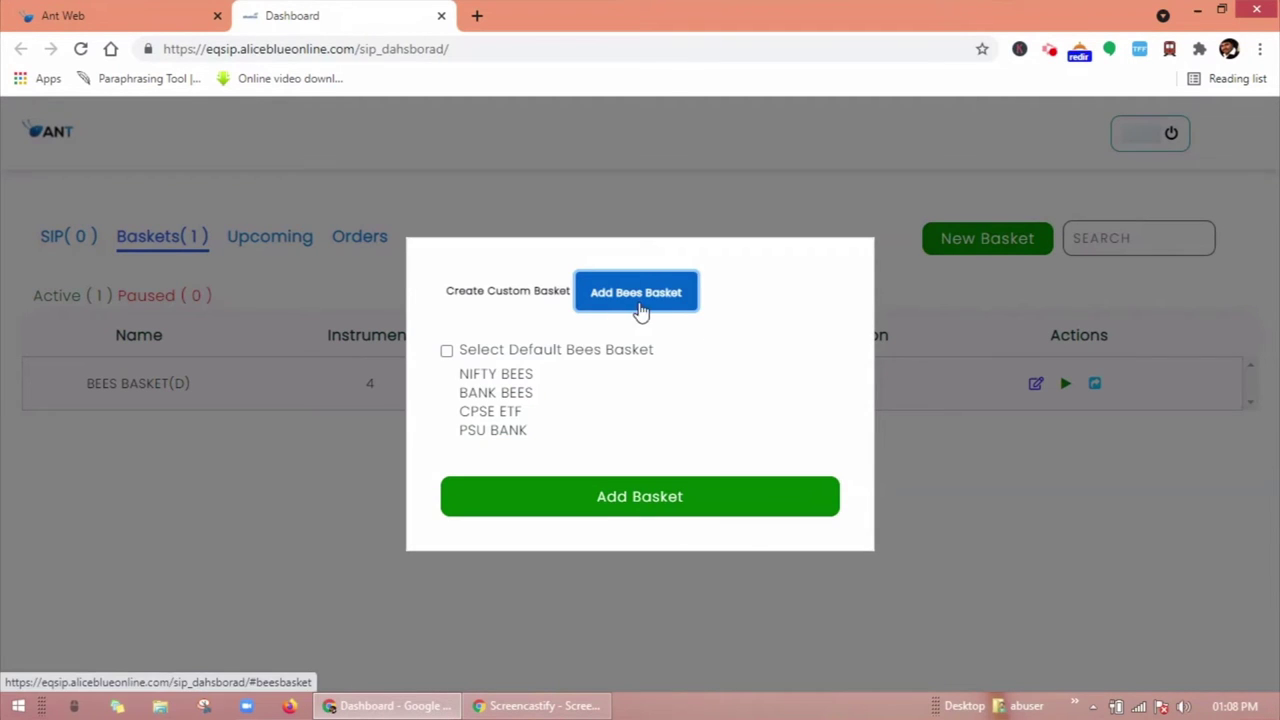
left_click(447, 351)
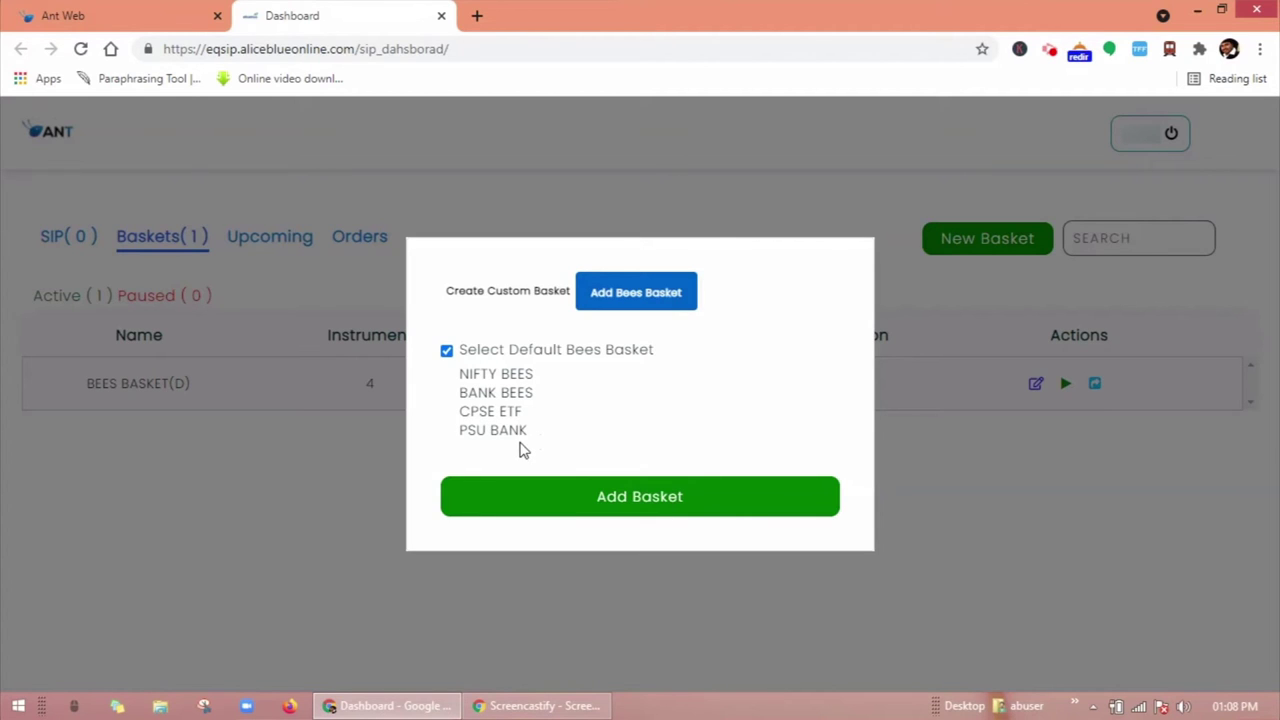
left_click(628, 500)
left_click(688, 563)
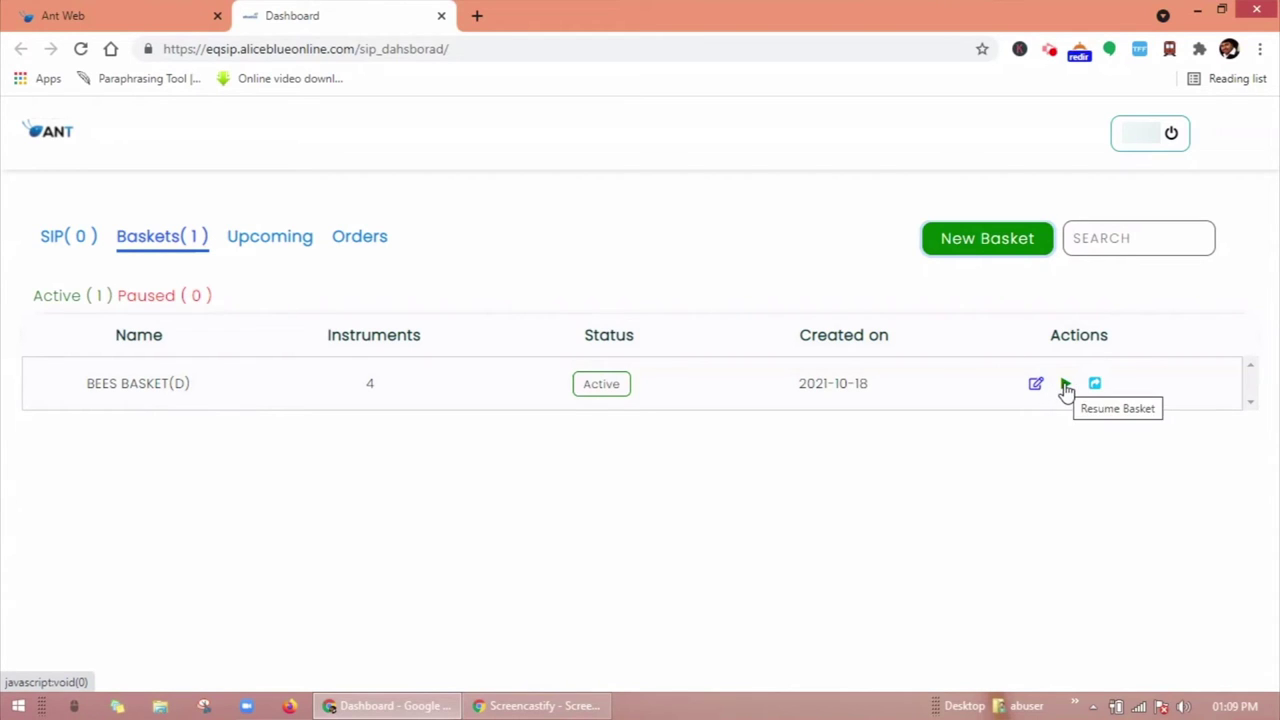
Pause and resume BEES BASKET(D), view its share link, then return to the empty SIP list
left_click(1066, 387)
left_click(1066, 387)
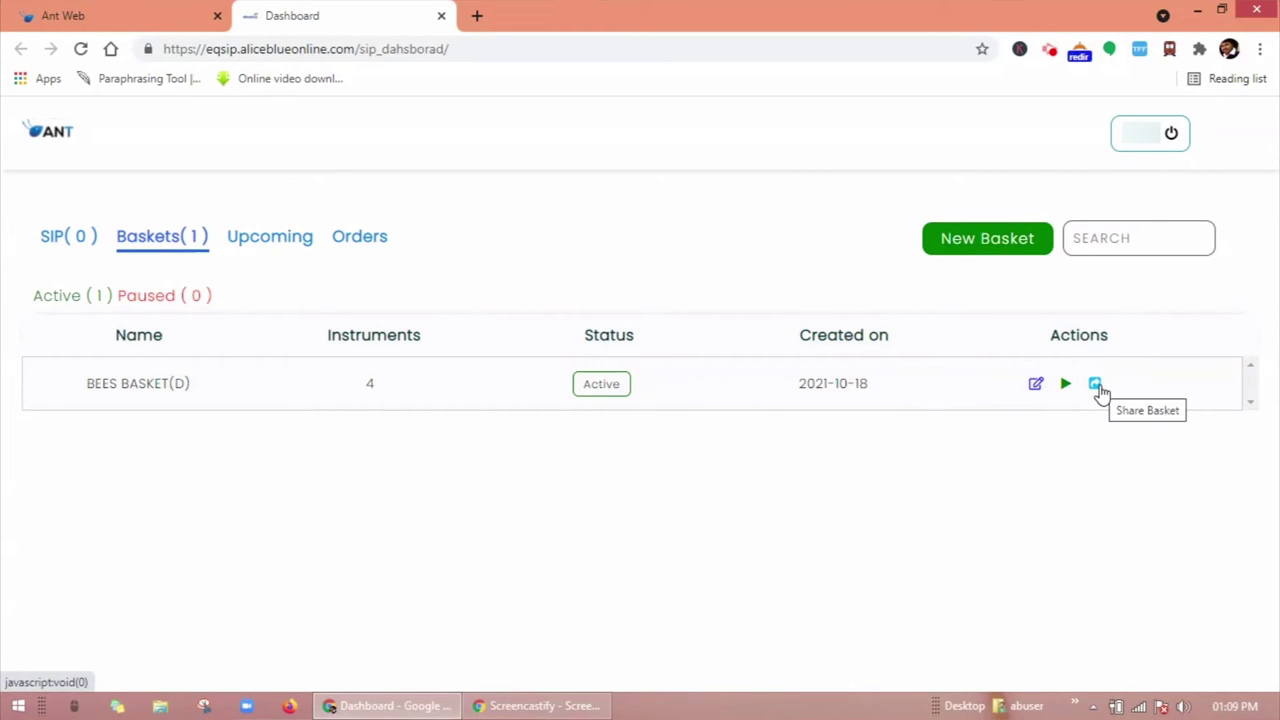
left_click(1096, 386)
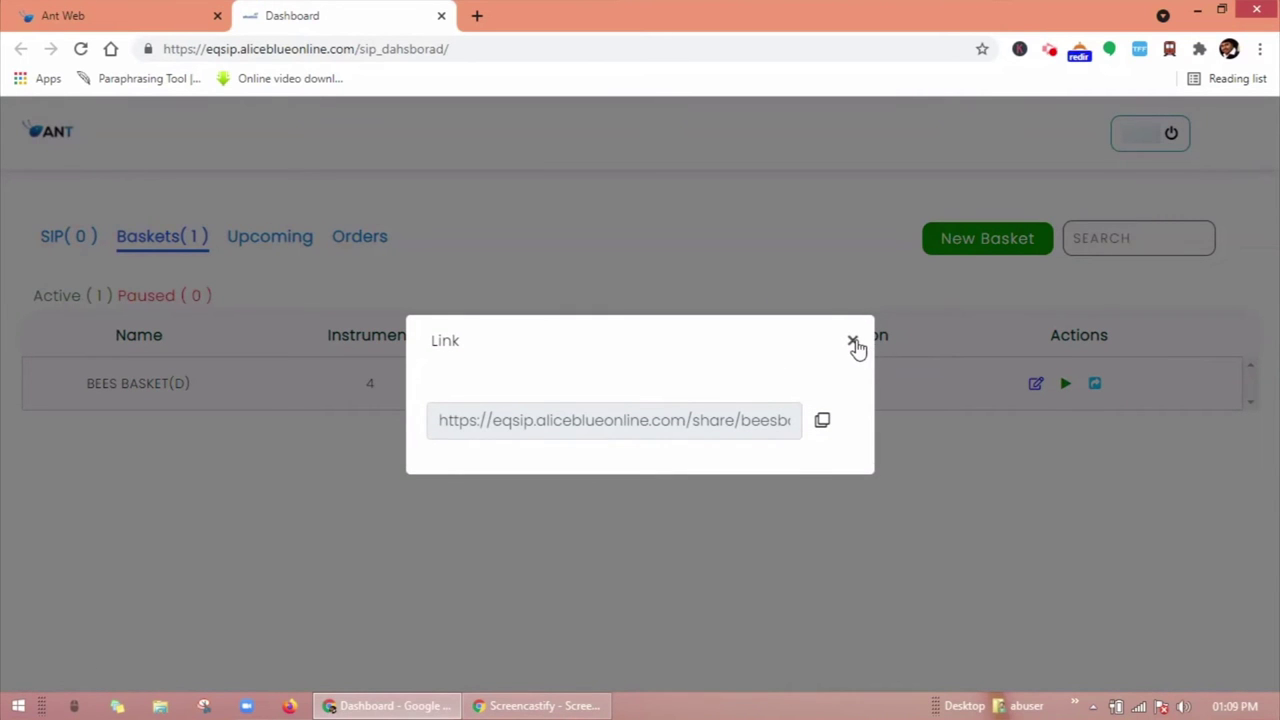
left_click(853, 341)
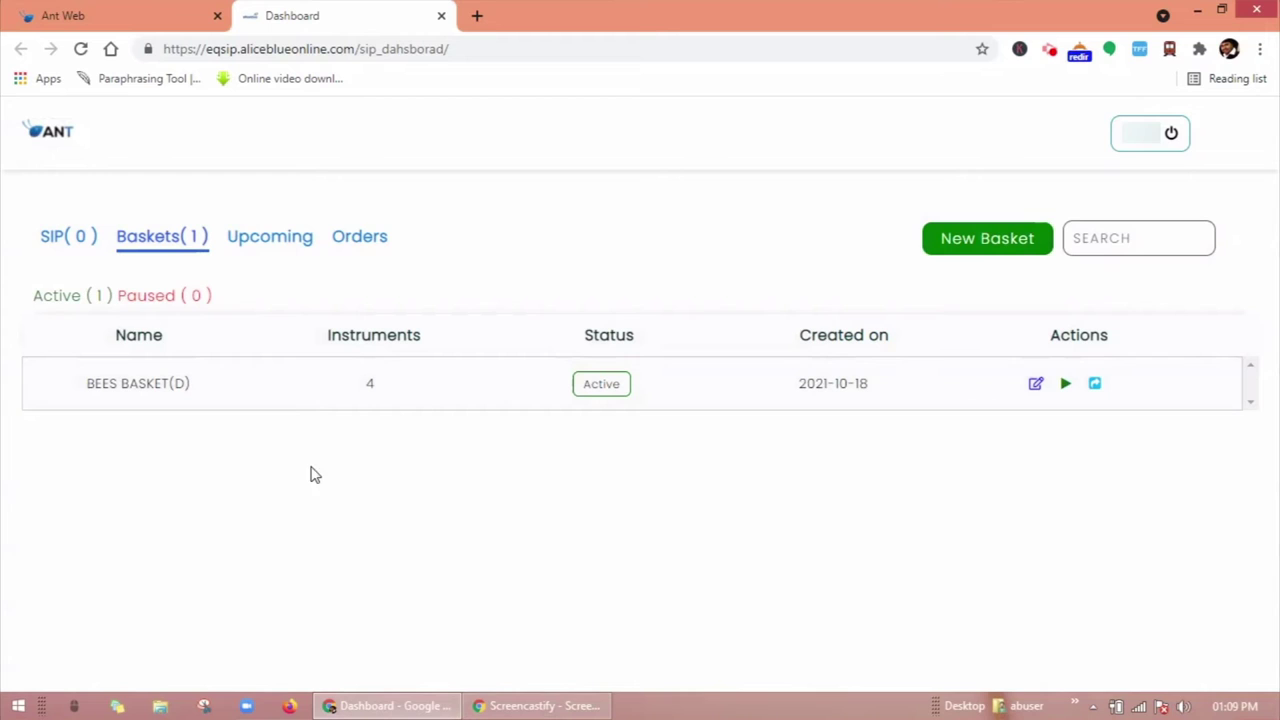
left_click(58, 240)
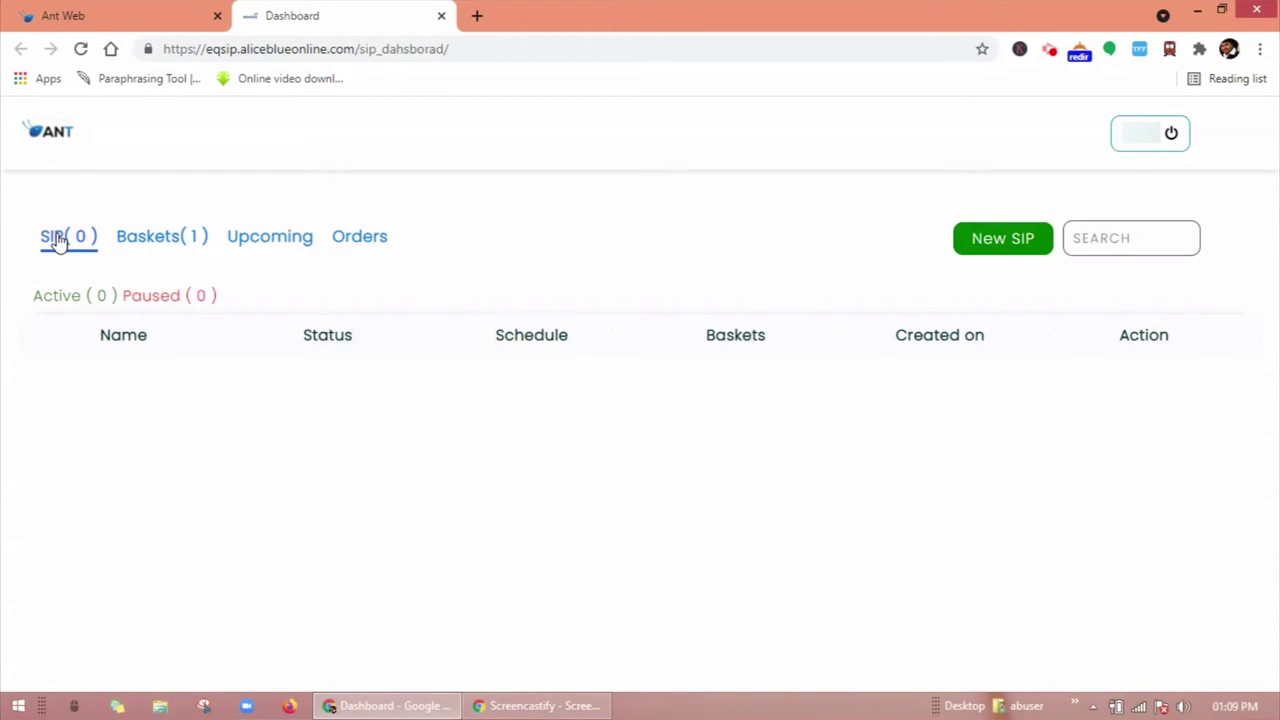
Create the weekly Bees SIP 'new sip bees' at 12:30 on BEES BASKET and save it
left_click(1000, 250)
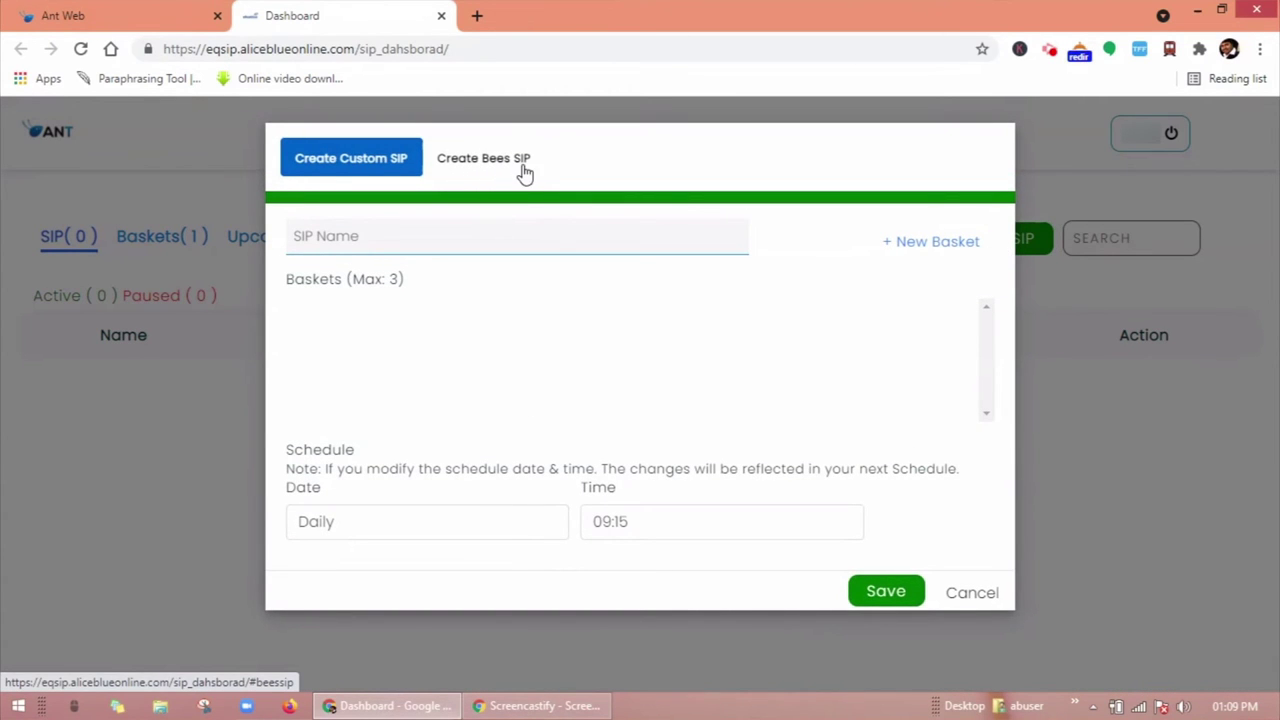
left_click(490, 165)
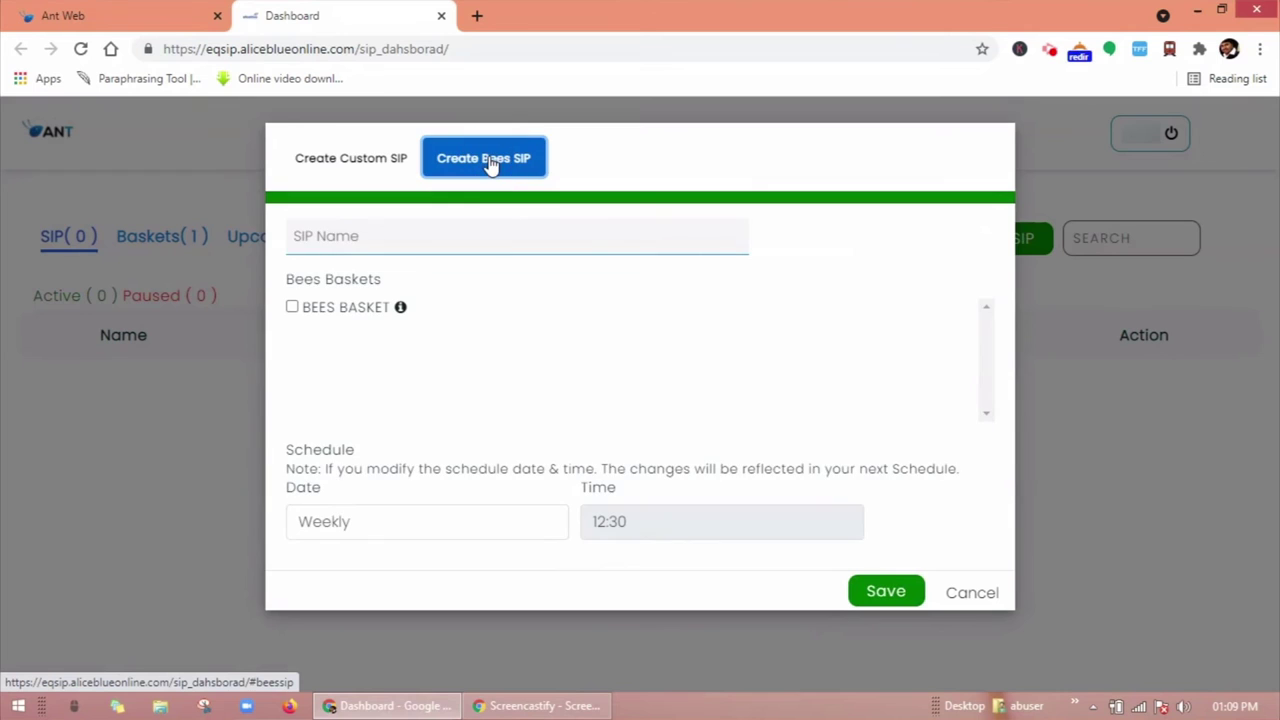
left_click(352, 235)
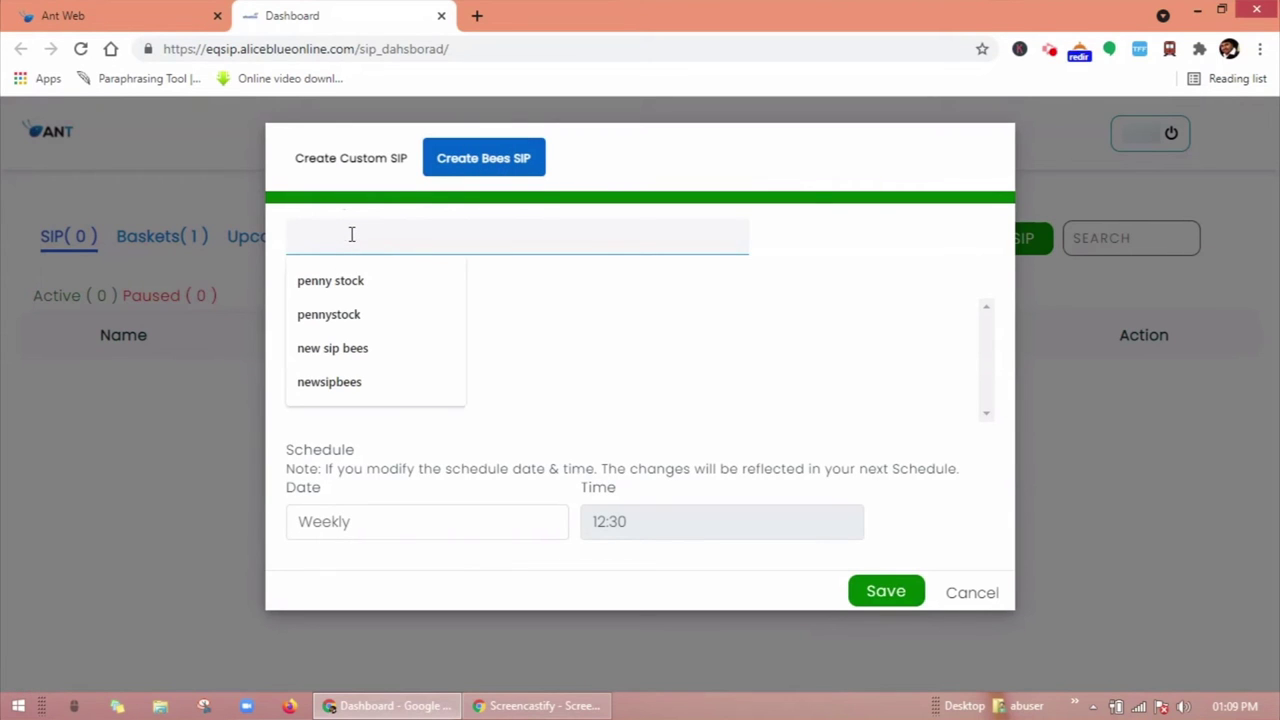
type("new si")
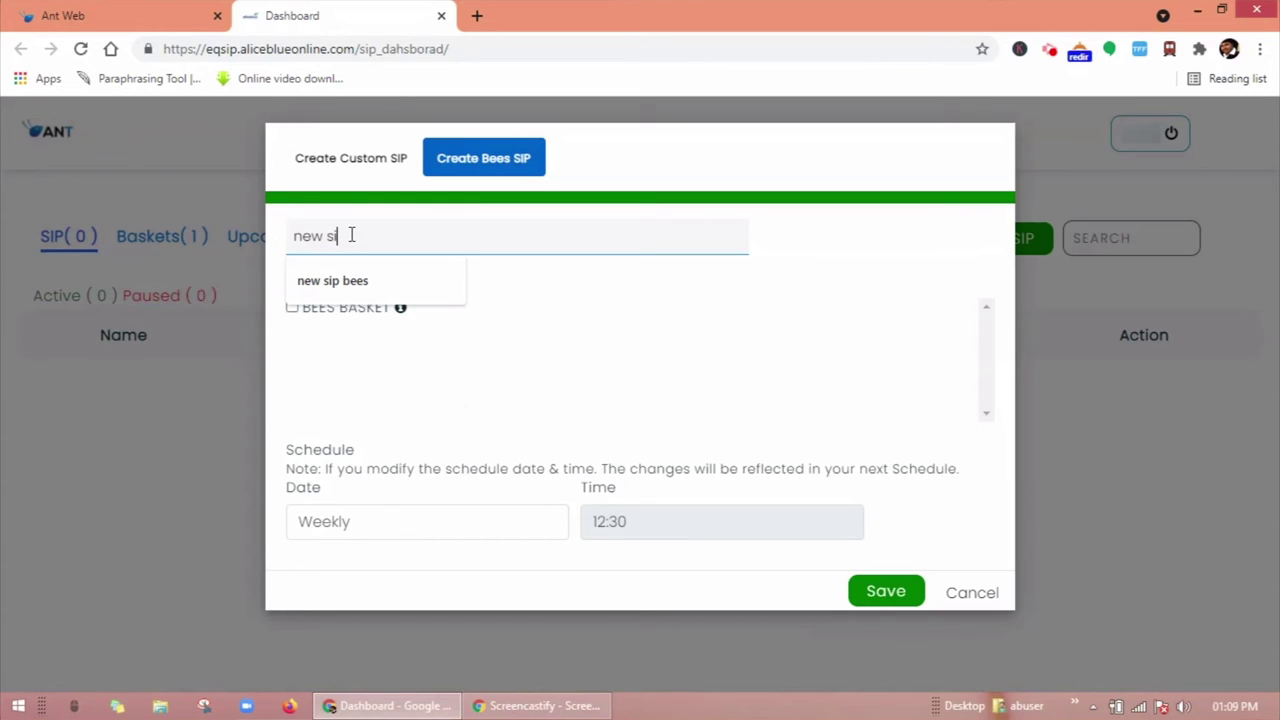
type("p bees")
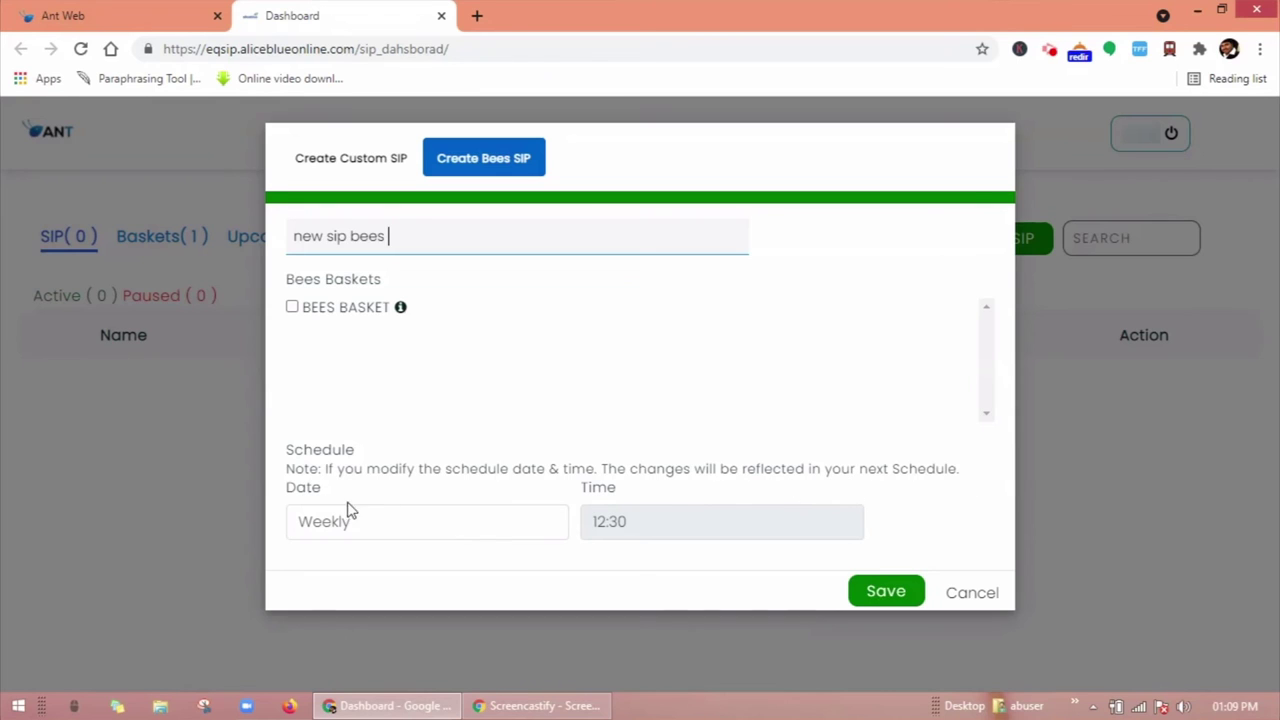
left_click(401, 532)
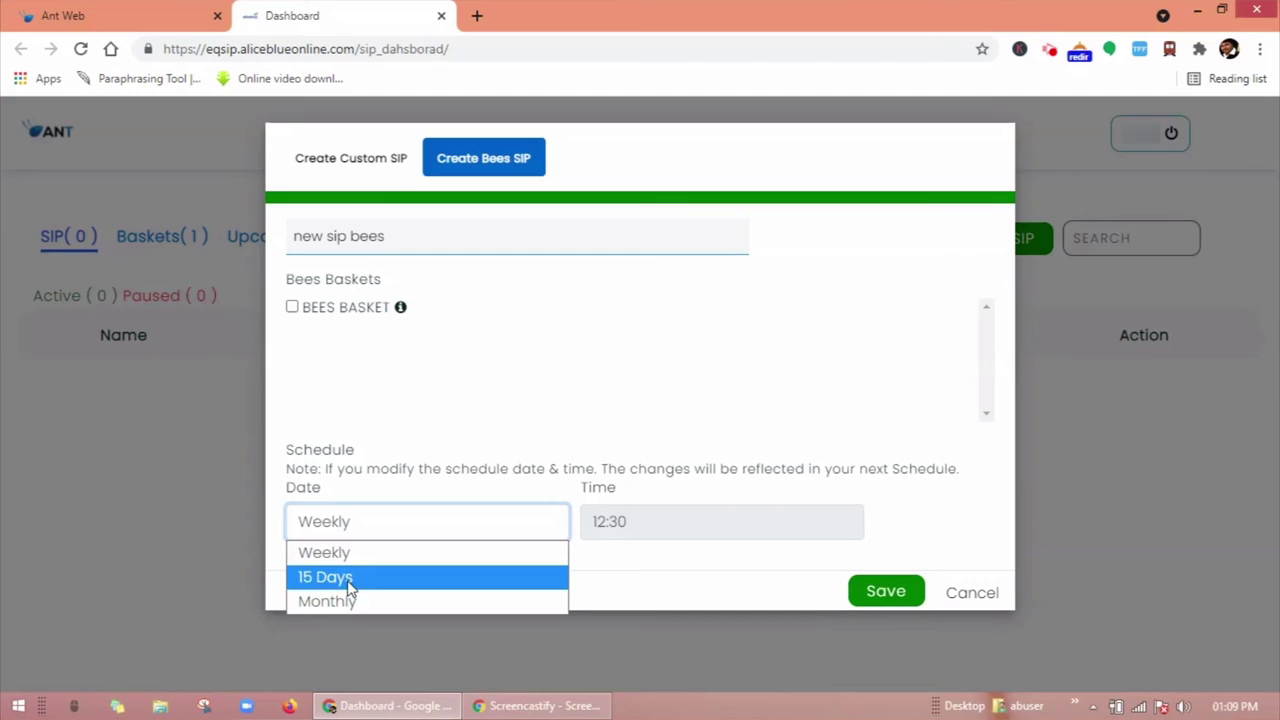
left_click(648, 527)
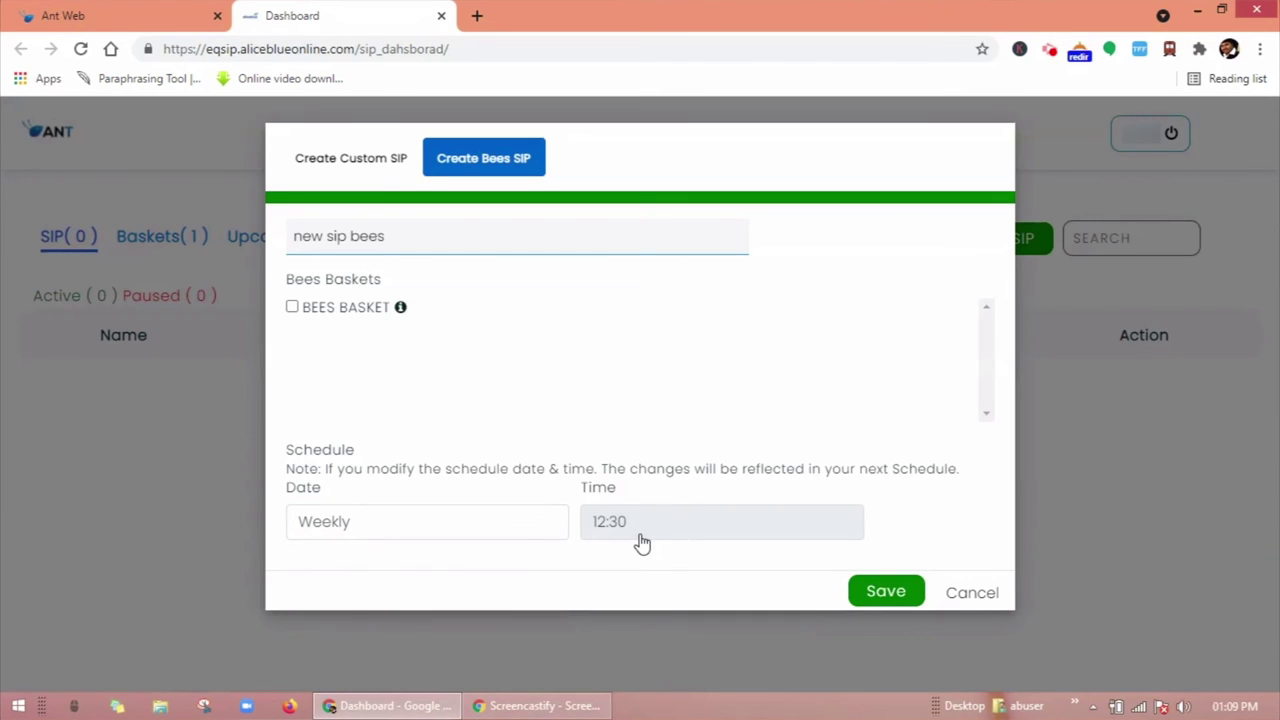
left_click(292, 307)
left_click(886, 591)
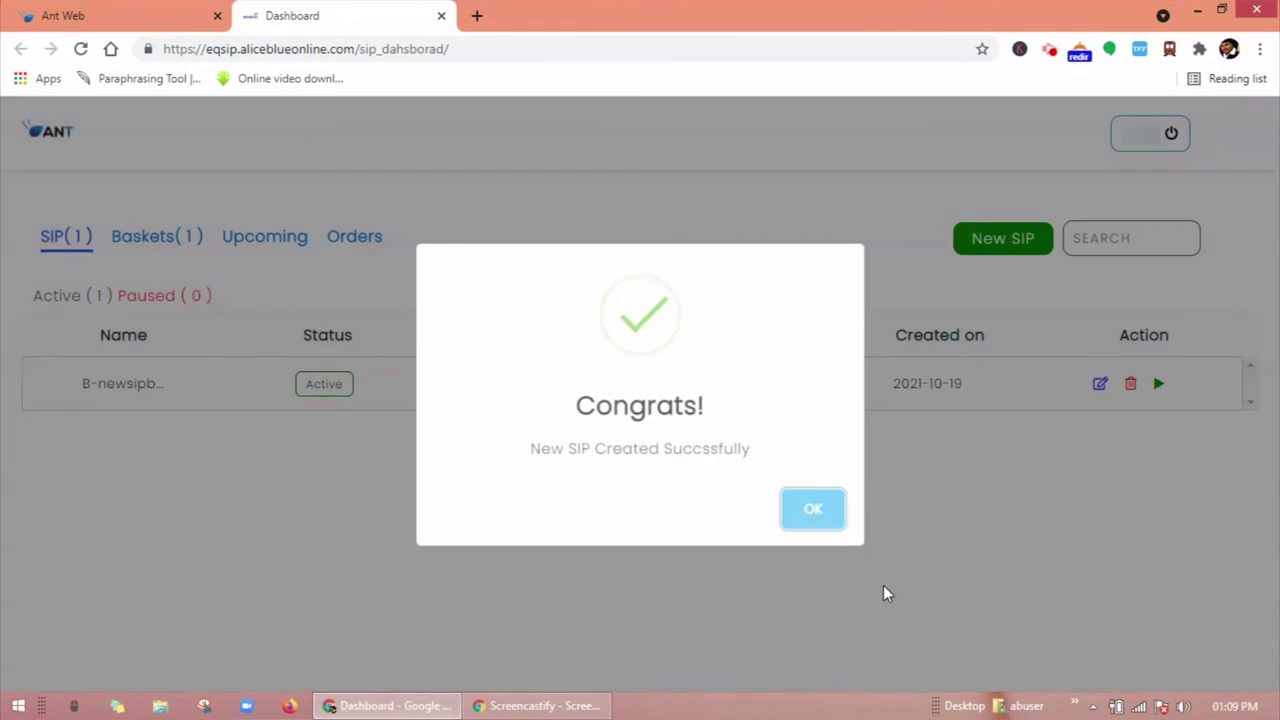
left_click(816, 510)
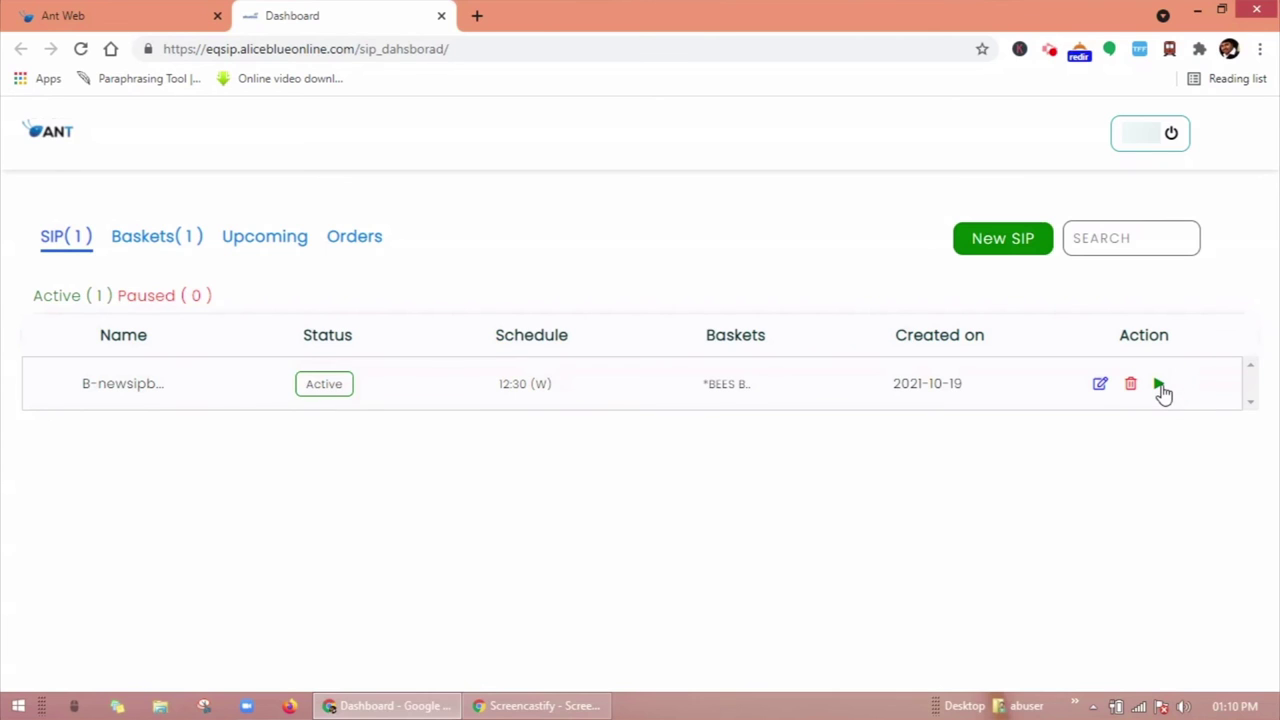
Pause and resume the new SIP, then view its upcoming orders
left_click(1159, 386)
left_click(1160, 388)
left_click(260, 245)
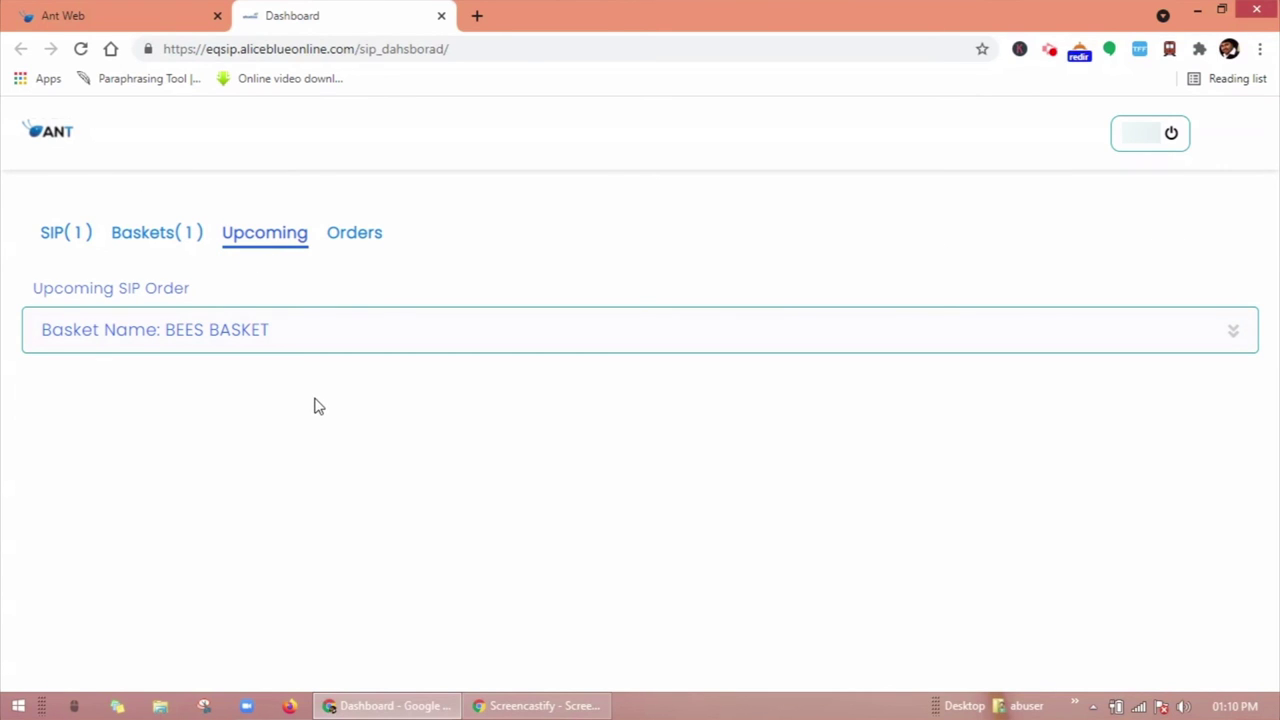
View the placed scheduled orders with the status filter left on All Orders
left_click(360, 240)
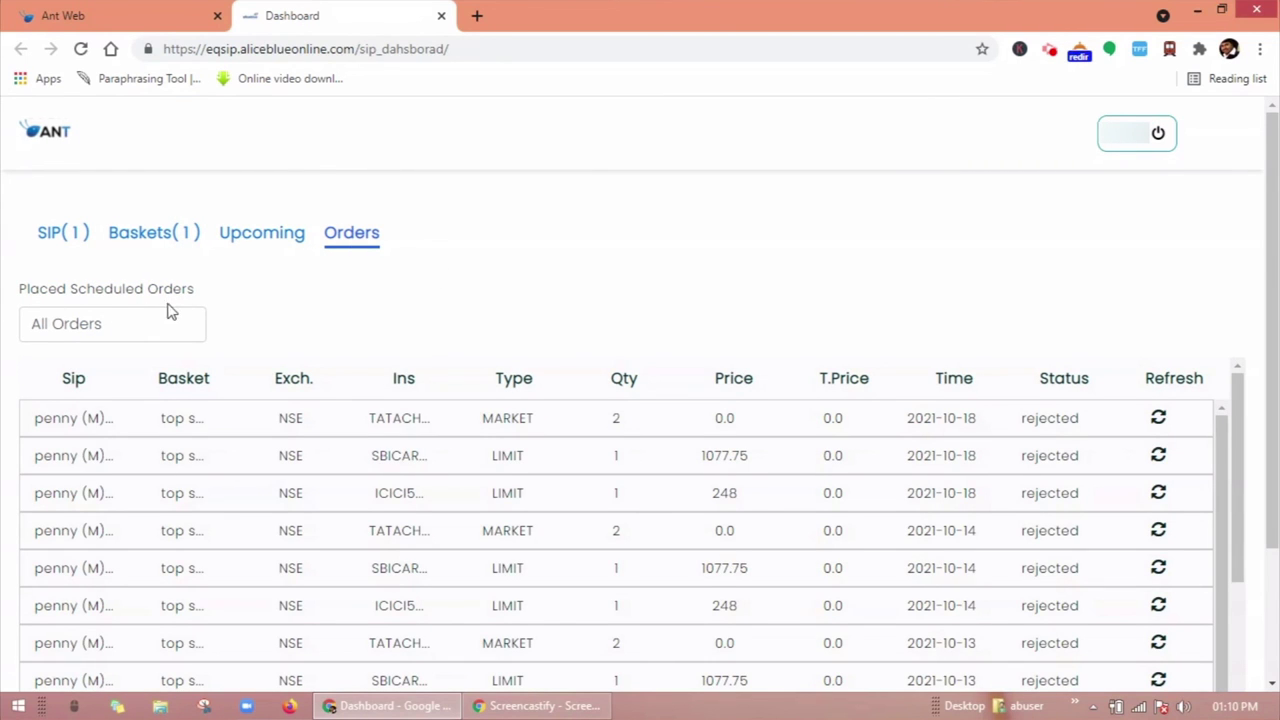
left_click(110, 325)
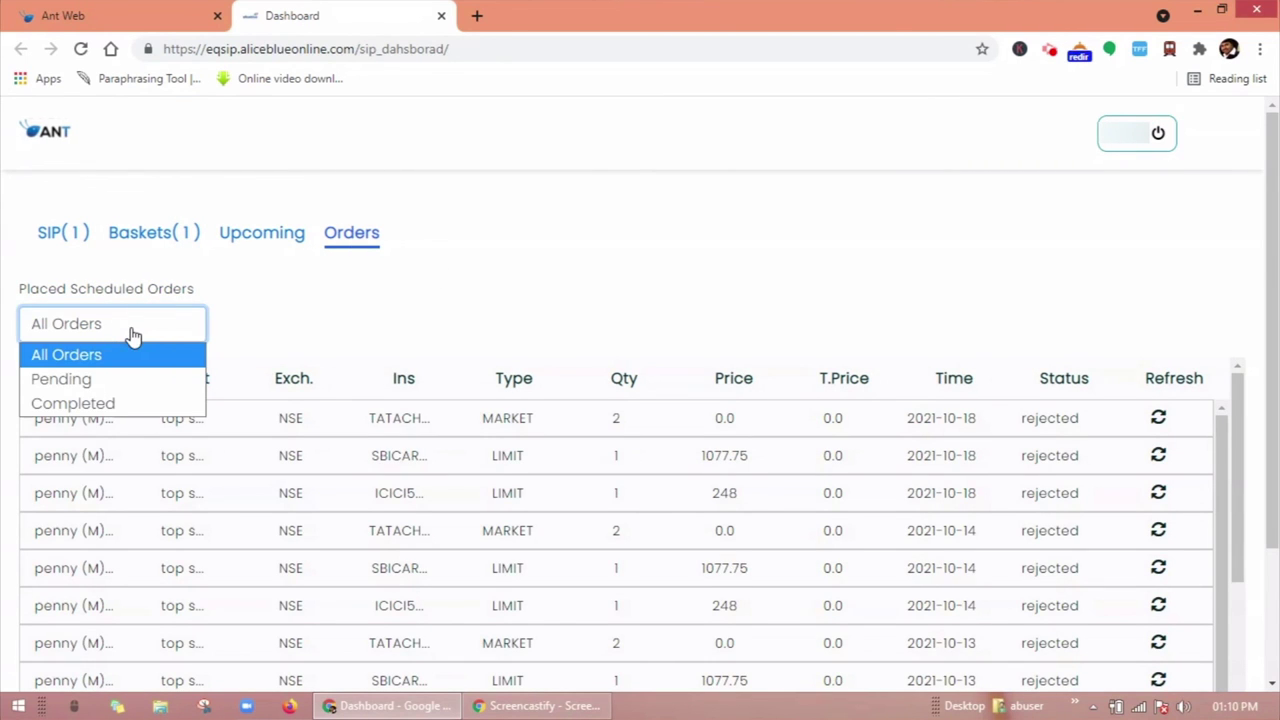
left_click(313, 296)
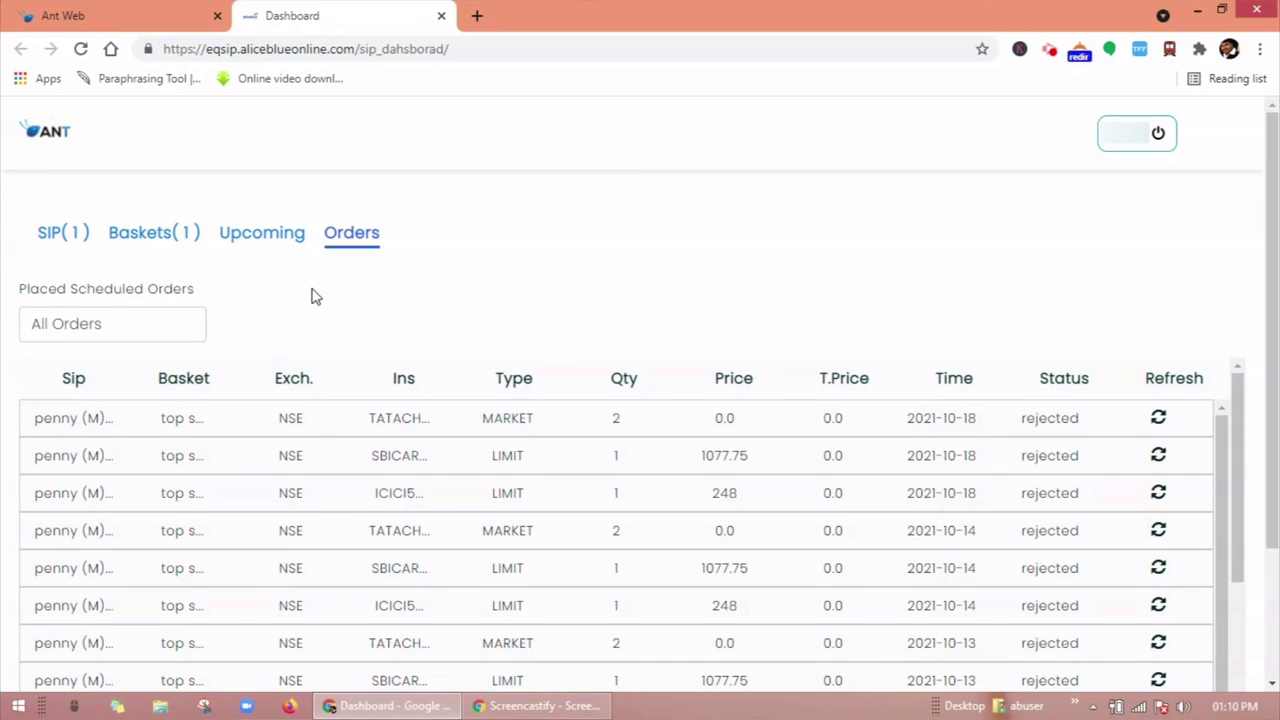